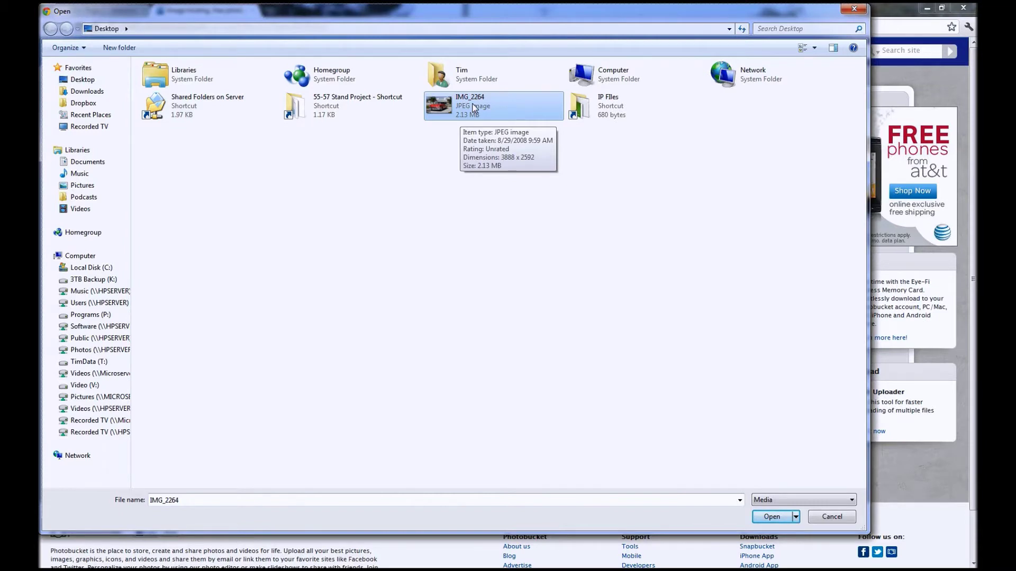
Step: Upload the IMG_2264 photo from the desktop to the public Photobucket album
{"action": "left_click", "coordinate": [782, 518]}
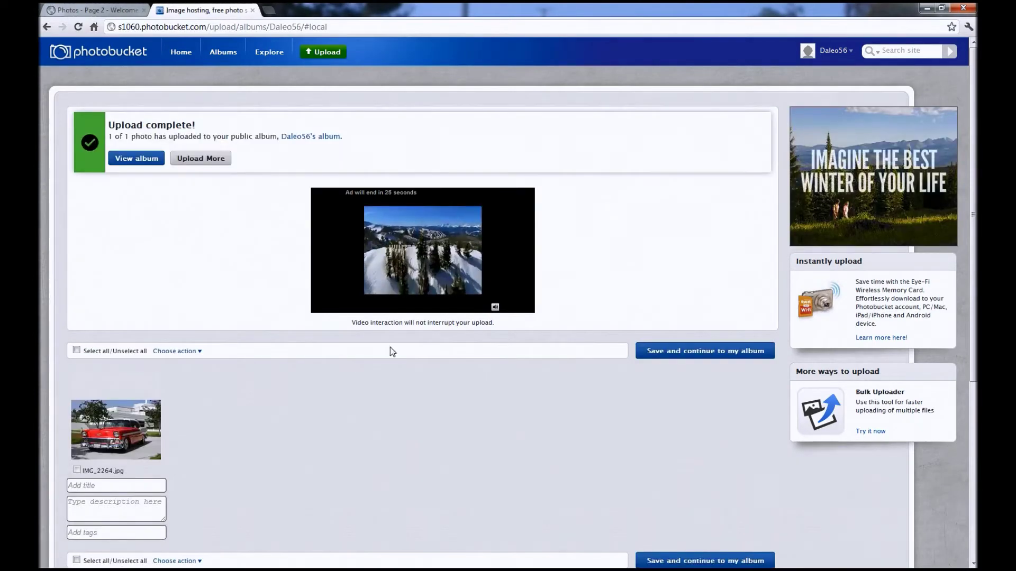
{"action": "scroll", "coordinate": [254, 338], "scroll_direction": "down", "scroll_amount": 2}
{"action": "scroll", "coordinate": [252, 323], "scroll_direction": "down", "scroll_amount": 1}
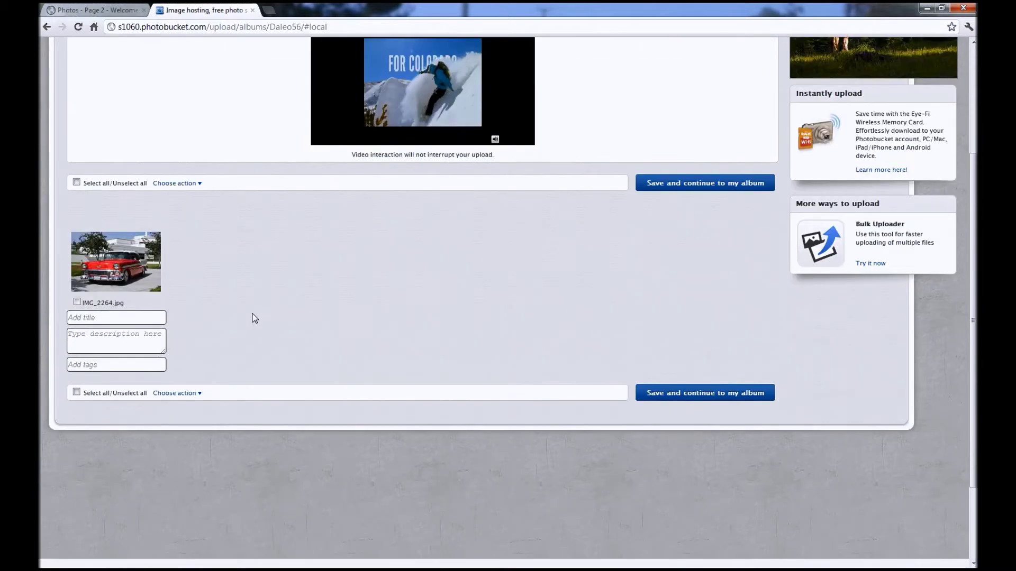
{"action": "scroll", "coordinate": [255, 318], "scroll_direction": "down", "scroll_amount": 1}
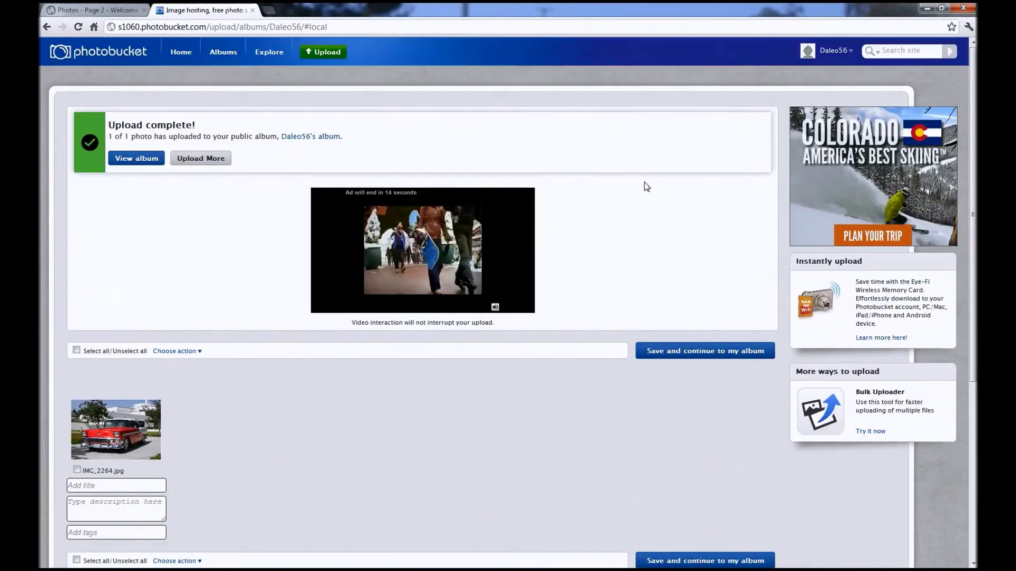
Step: Title the uploaded IMG_2264.jpg photo "1956 Chevrolet"
{"action": "scroll", "coordinate": [113, 310], "scroll_direction": "down", "scroll_amount": 3}
{"action": "left_click", "coordinate": [105, 318]}
{"action": "type", "text": "1"}
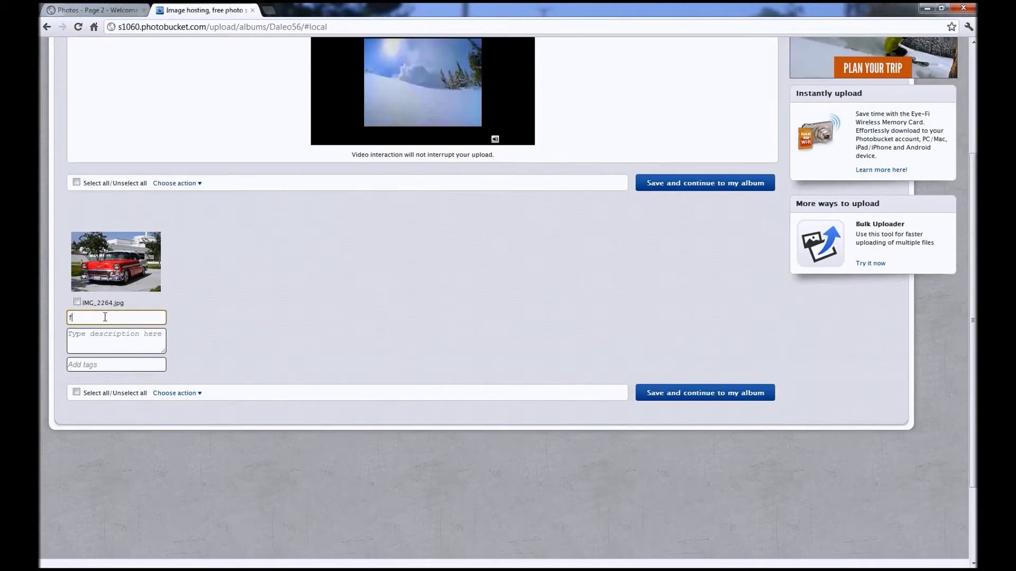
{"action": "type", "text": "956n"}
{"action": "key", "text": "BackSpace"}
{"action": "type", "text": "Chevy"}
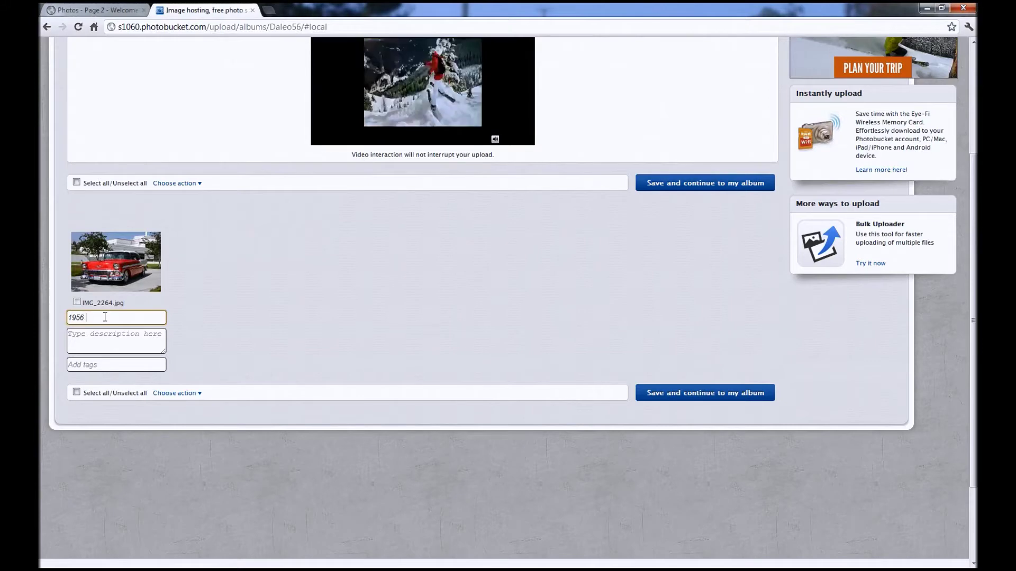
{"action": "type", "text": "let"}
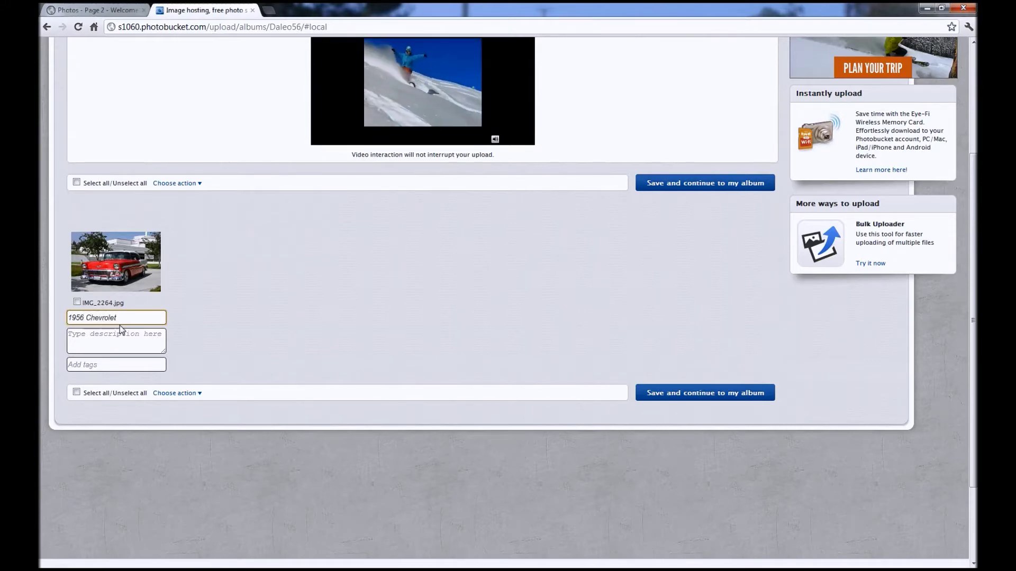
Step: Copy the photo's title "1956 Chevrolet" into its description and tags
{"action": "left_click_drag", "start_coordinate": [130, 318], "coordinate": [67, 318]}
{"action": "key", "text": "ctrl+c"}
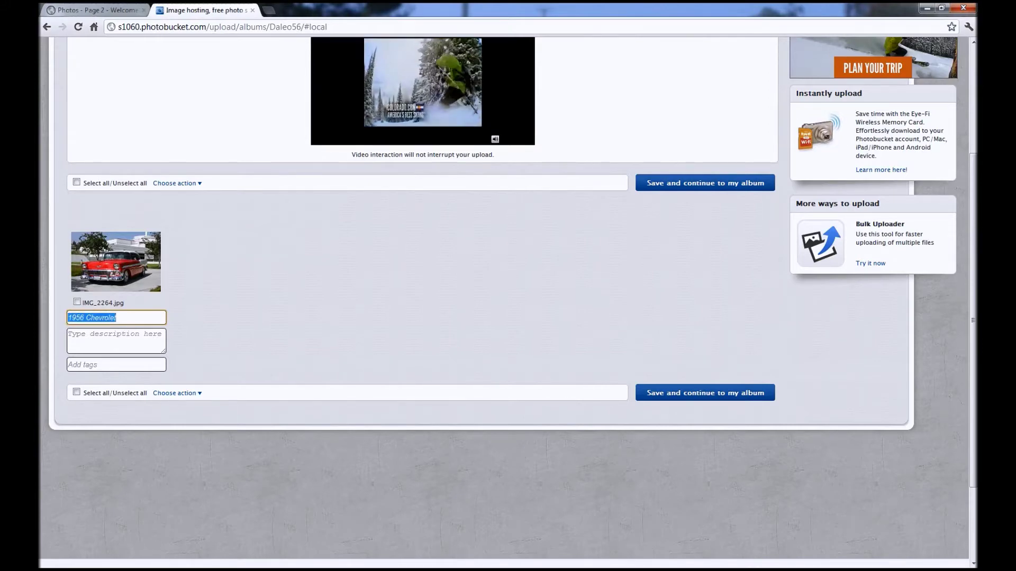
{"action": "left_click", "coordinate": [126, 338]}
{"action": "key", "text": "ctrl+v"}
{"action": "left_click", "coordinate": [119, 363]}
{"action": "key", "text": "ctrl+v"}
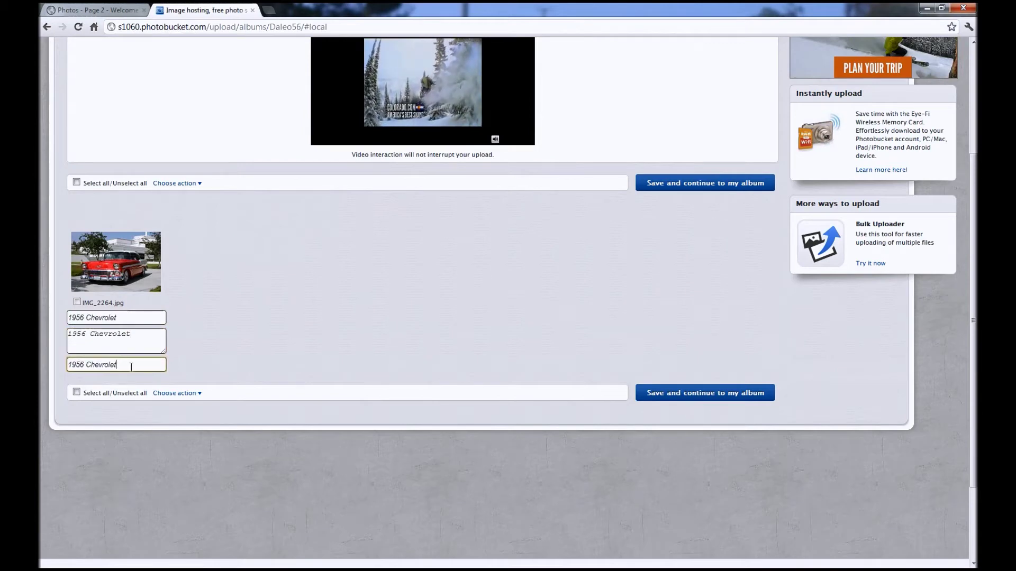
Step: Add "Bel Air Hardtop" to the end of the photo's description and save the details to the album
{"action": "left_click", "coordinate": [142, 332]}
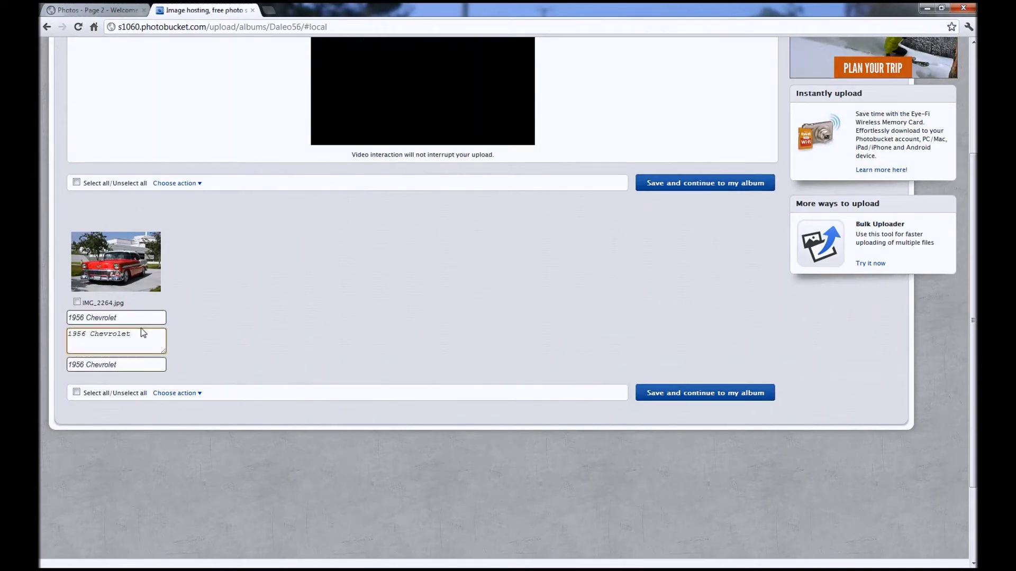
{"action": "type", "text": "Bel Air Hardtop"}
{"action": "left_click", "coordinate": [713, 400]}
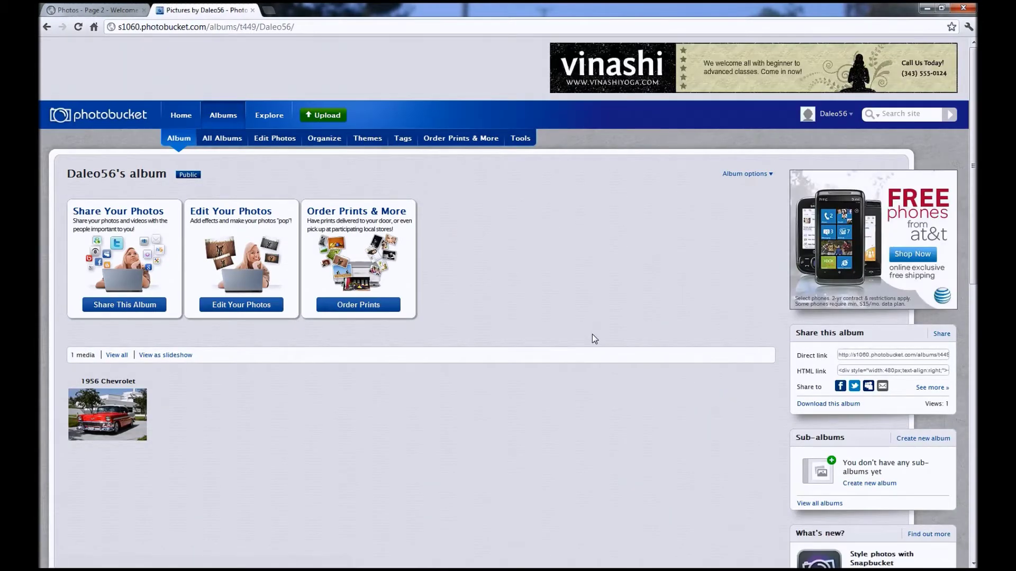
Step: Copy the direct link of the 1956 Chevrolet photo in the album
{"action": "scroll", "coordinate": [222, 394], "scroll_direction": "down", "scroll_amount": 1}
{"action": "scroll", "coordinate": [223, 395], "scroll_direction": "down", "scroll_amount": 1}
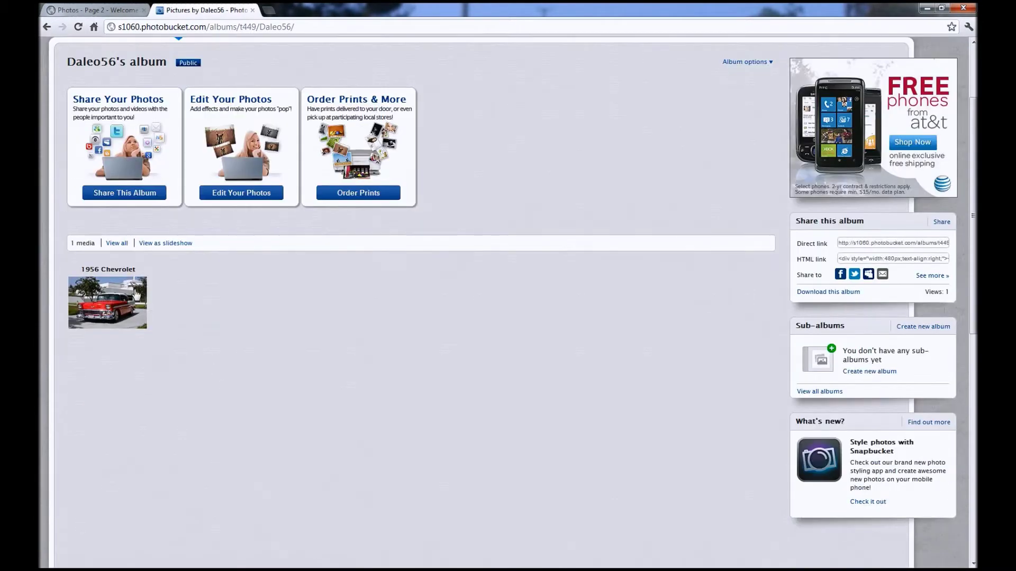
{"action": "mouse_move", "coordinate": [111, 307]}
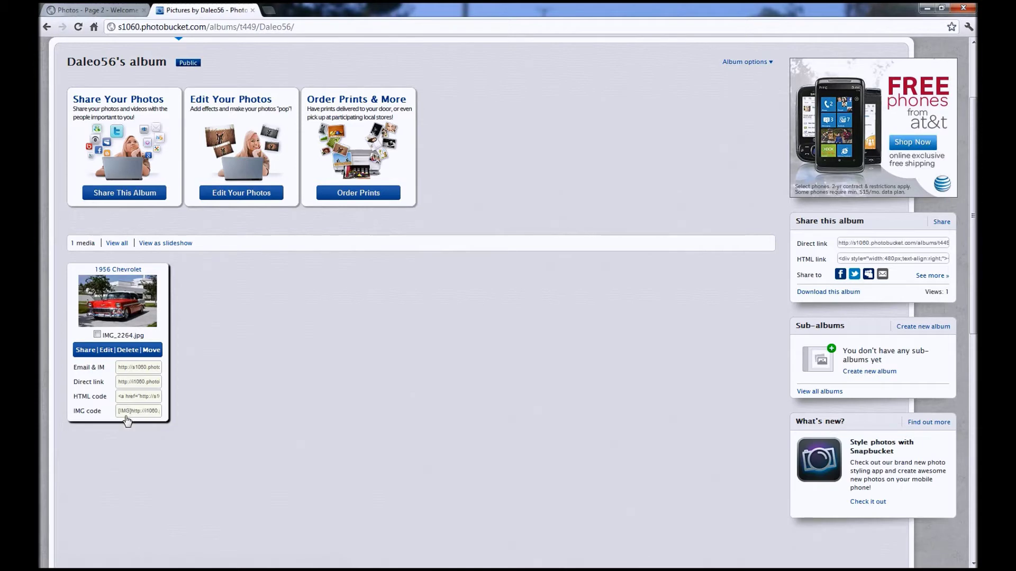
{"action": "left_click", "coordinate": [128, 382]}
{"action": "left_click", "coordinate": [127, 383]}
{"action": "left_click", "coordinate": [131, 383]}
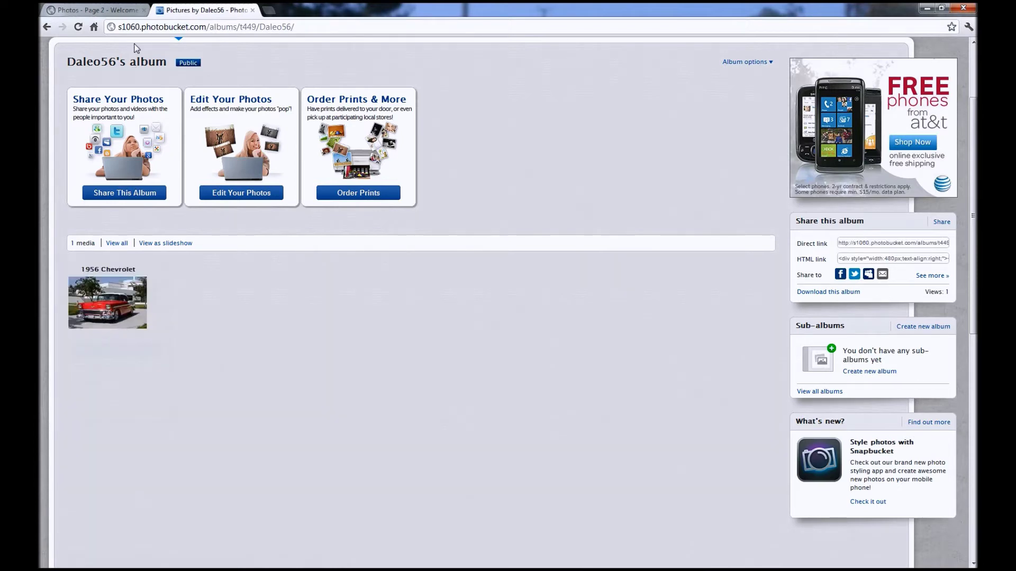
Step: Switch to the TriFive.com Photos thread and start a new reply to it
{"action": "left_click", "coordinate": [104, 15]}
{"action": "scroll", "coordinate": [319, 230], "scroll_direction": "up", "scroll_amount": 10}
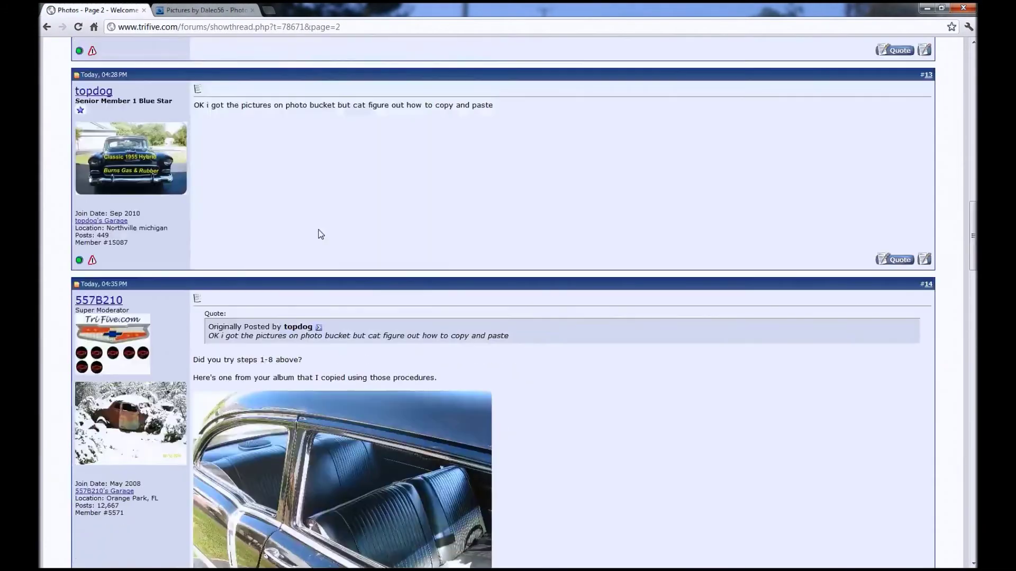
{"action": "scroll", "coordinate": [320, 234], "scroll_direction": "up", "scroll_amount": 3}
{"action": "scroll", "coordinate": [319, 235], "scroll_direction": "up", "scroll_amount": 4}
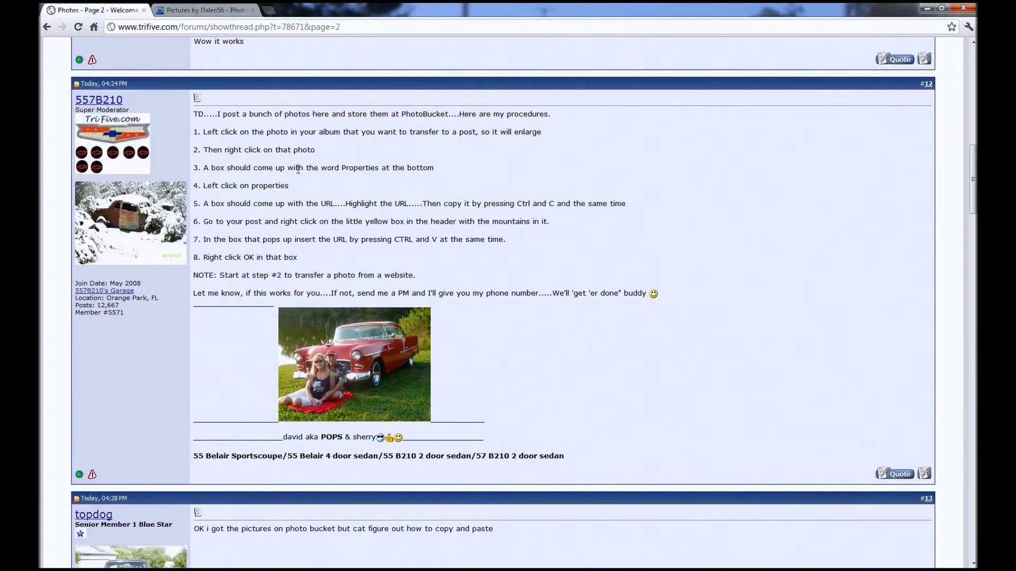
{"action": "scroll", "coordinate": [296, 172], "scroll_direction": "down", "scroll_amount": 6}
{"action": "key", "text": "Home"}
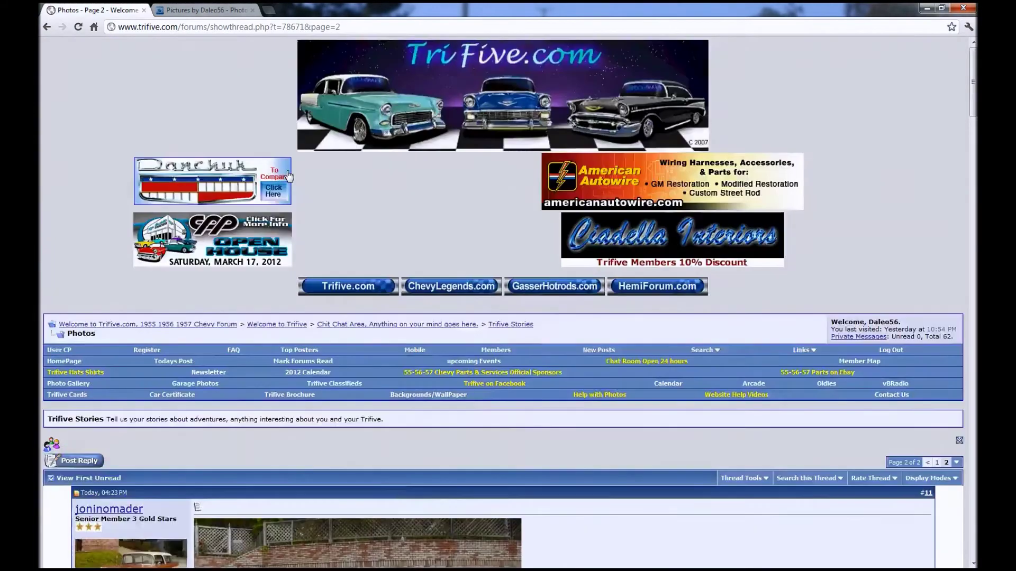
{"action": "scroll", "coordinate": [216, 399], "scroll_direction": "down", "scroll_amount": 15}
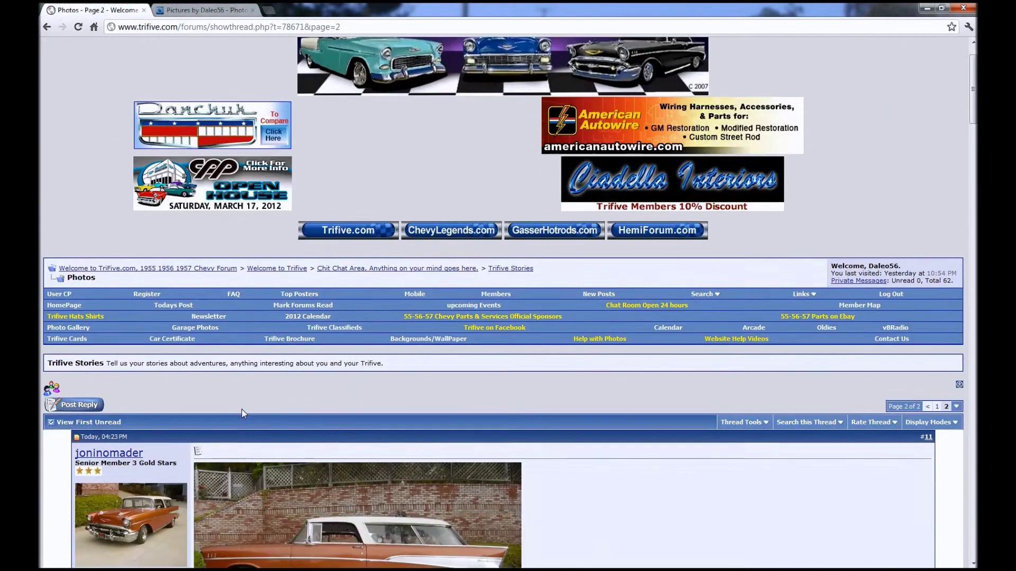
{"action": "scroll", "coordinate": [243, 404], "scroll_direction": "down", "scroll_amount": 20}
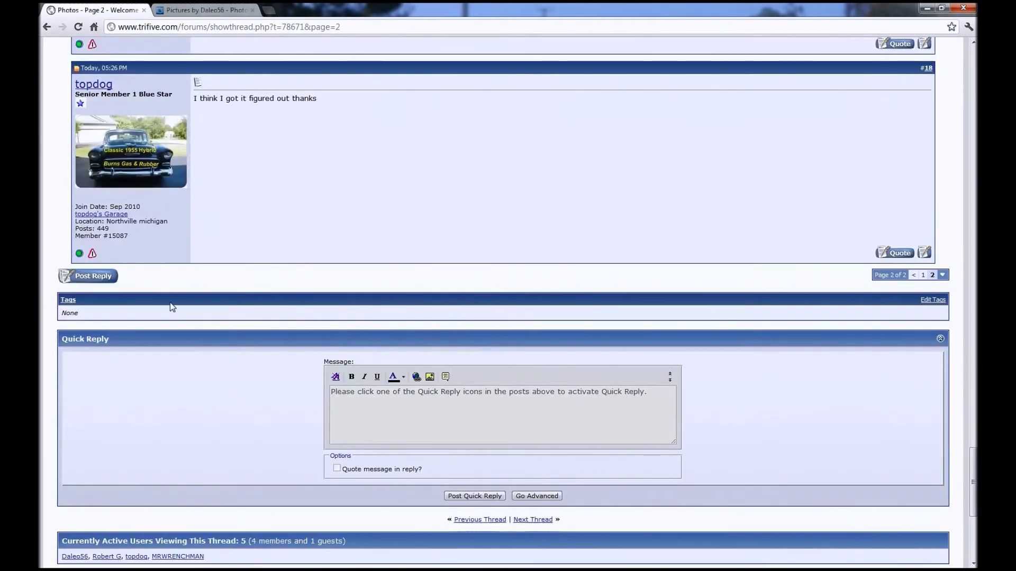
{"action": "left_click", "coordinate": [80, 277]}
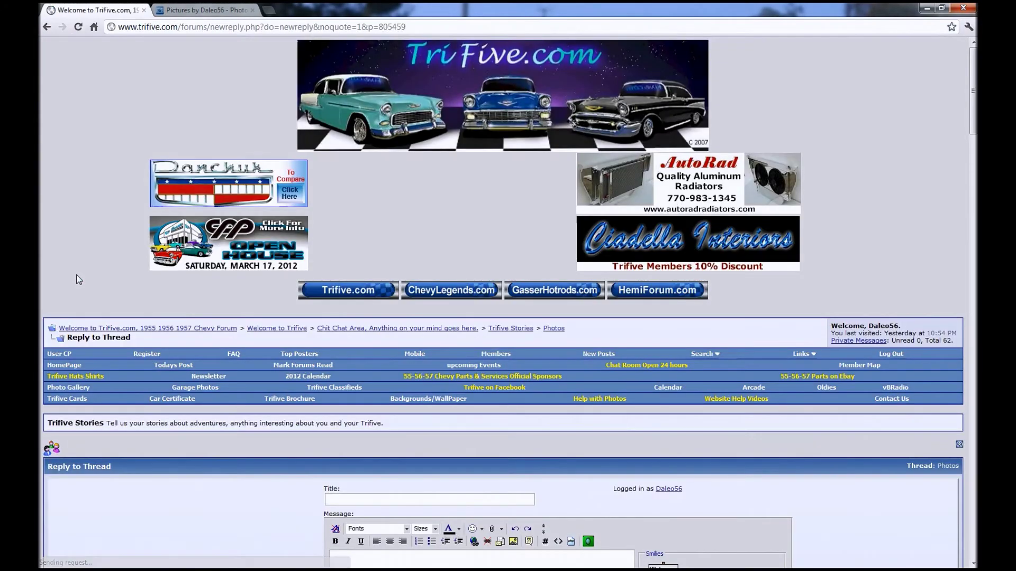
{"action": "scroll", "coordinate": [279, 320], "scroll_direction": "down", "scroll_amount": 5}
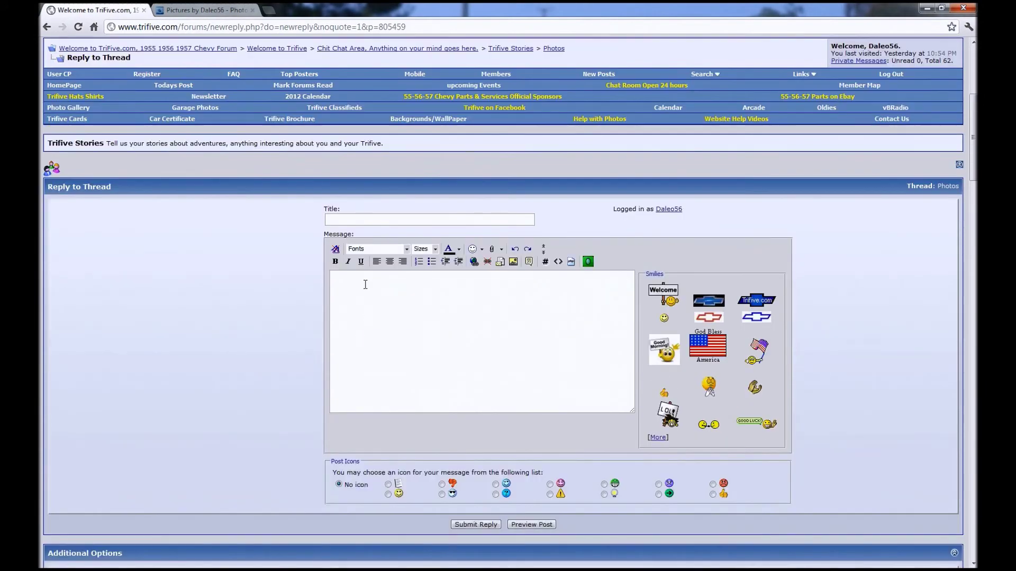
Step: Write "This is a test image." as the reply message
{"action": "left_click", "coordinate": [364, 293]}
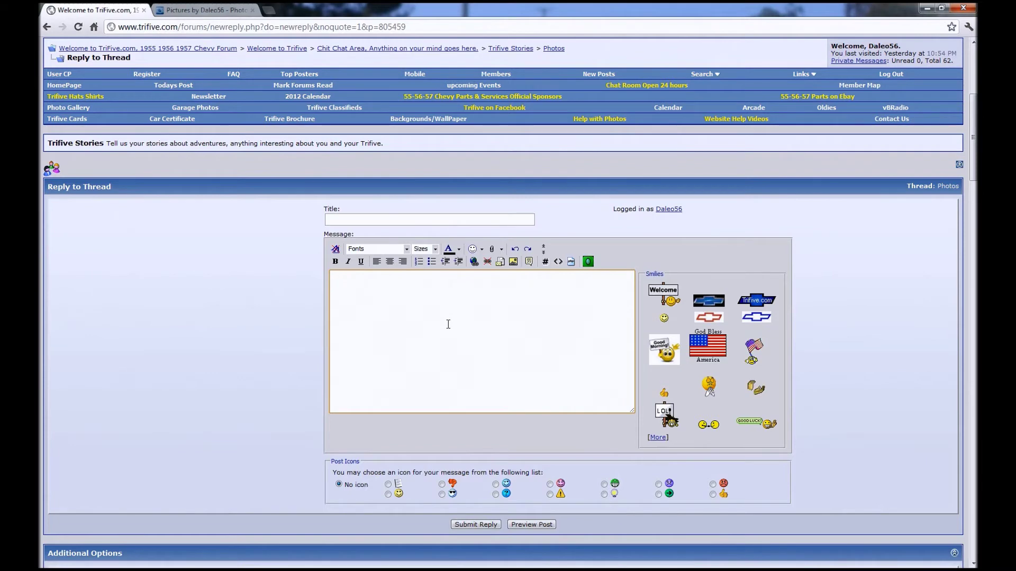
{"action": "type", "text": "THis"}
{"action": "type", "text": " i"}
{"action": "key", "text": "BackSpace"}
{"action": "key", "text": "BackSpace"}
{"action": "key", "text": "BackSpace"}
{"action": "key", "text": "BackSpace"}
{"action": "key", "text": "BackSpace"}
{"action": "type", "text": "his "}
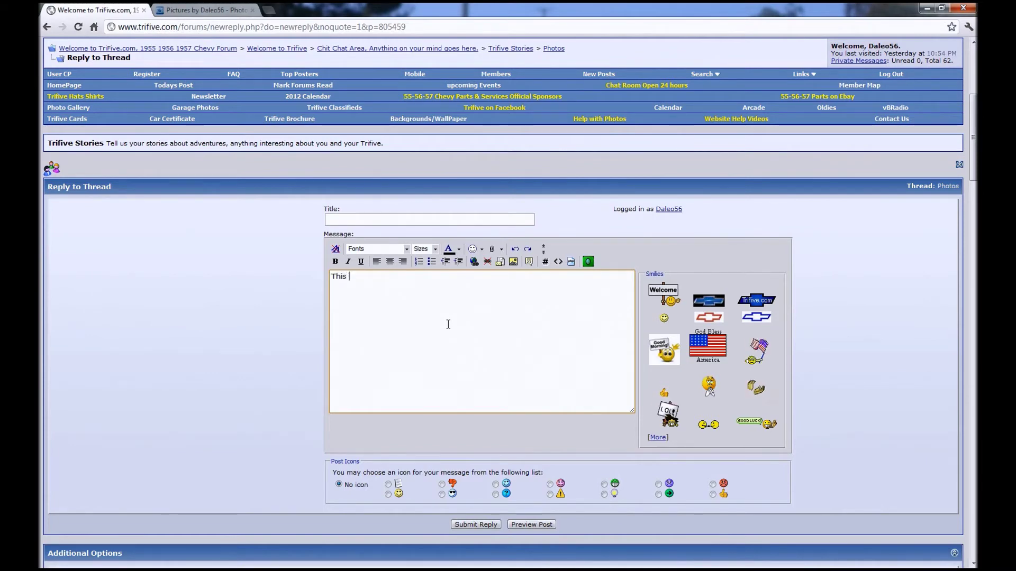
{"action": "type", "text": "is a test imafge"}
{"action": "key", "text": "BackSpace"}
{"action": "key", "text": "BackSpace"}
{"action": "type", "text": "ge."}
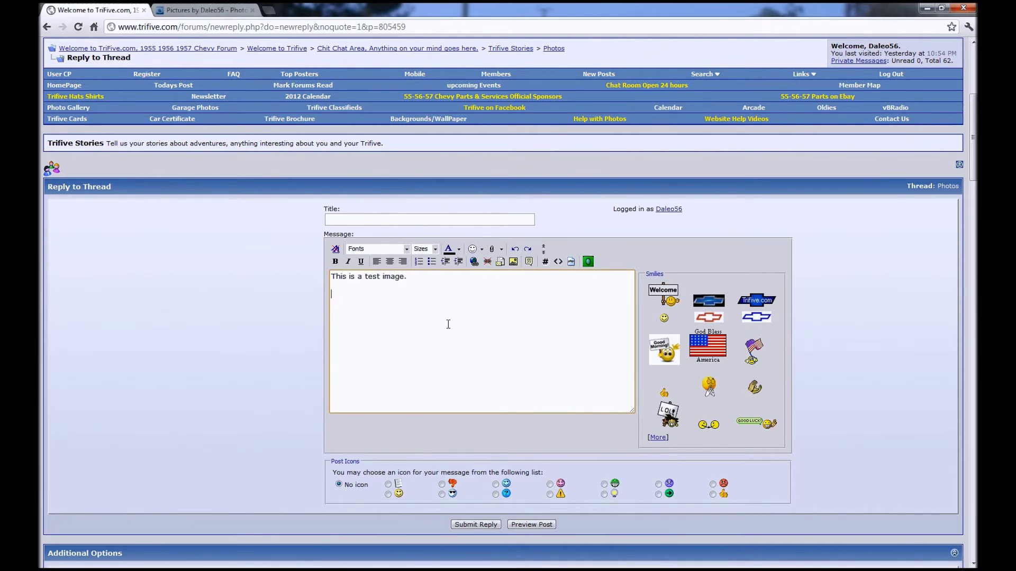
Step: Insert an image below the text using the copied Photobucket direct link to IMG_2264.jpg as its URL
{"action": "left_click", "coordinate": [513, 262]}
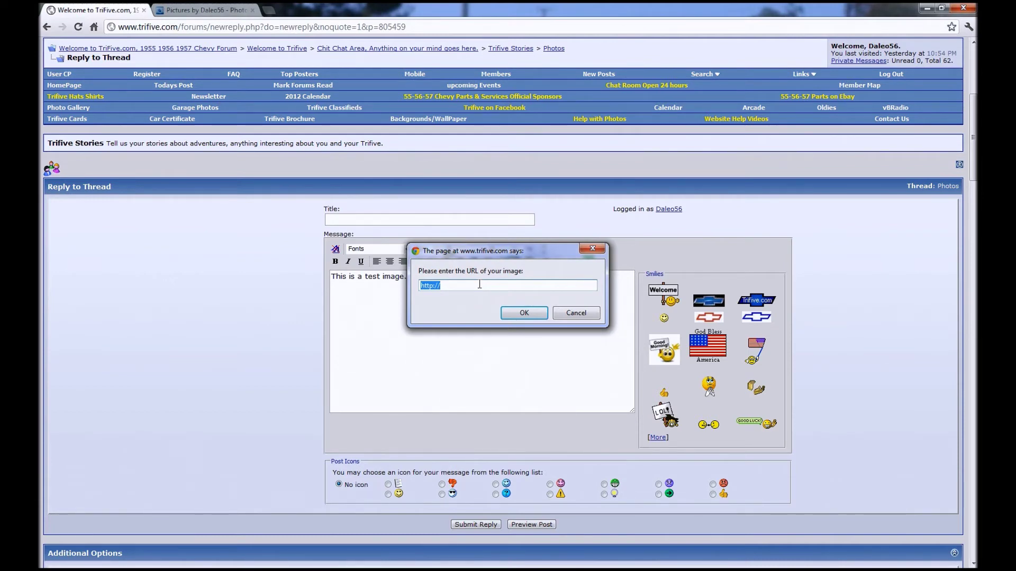
{"action": "right_click", "coordinate": [437, 286]}
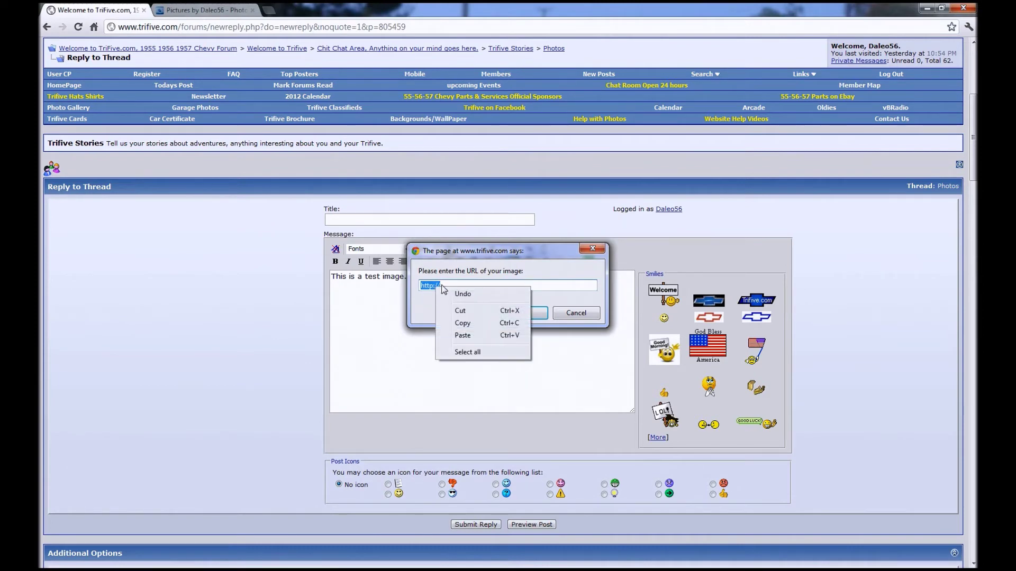
{"action": "left_click", "coordinate": [509, 260]}
{"action": "type", "text": "http://i1060.photobucket.com/albums/t449/Daleo56/IMG_2264.jpg"}
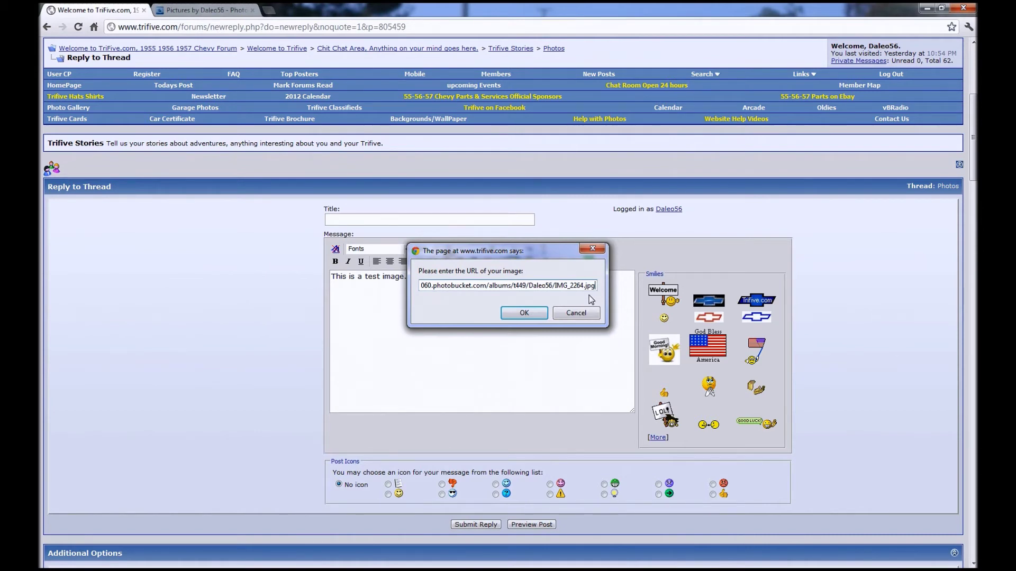
{"action": "left_click", "coordinate": [532, 313]}
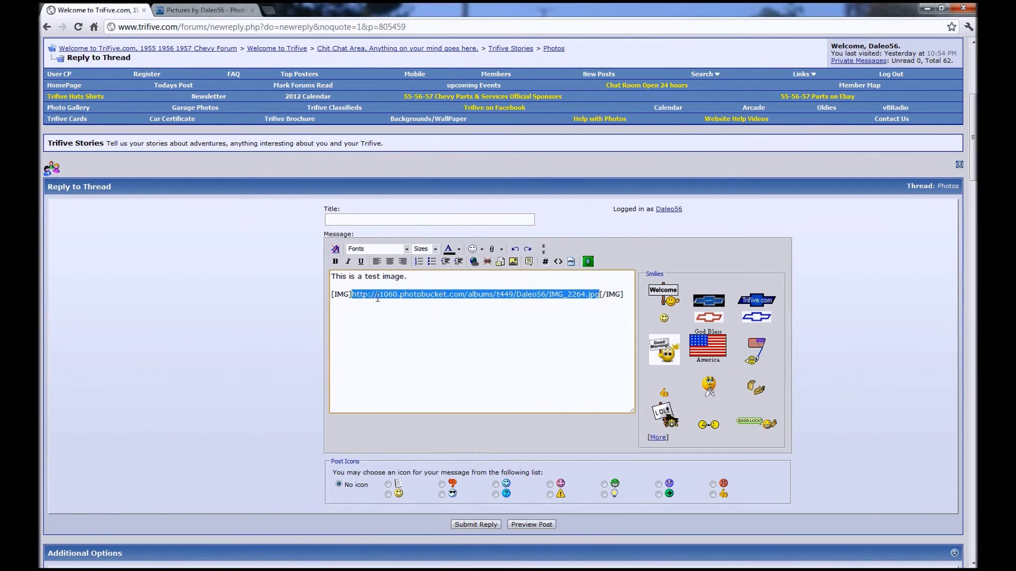
Step: Copy the 1956 Chevrolet photo's IMG code from the Photobucket album and paste it below the first image code in the reply
{"action": "left_click", "coordinate": [195, 11]}
{"action": "mouse_move", "coordinate": [116, 307]}
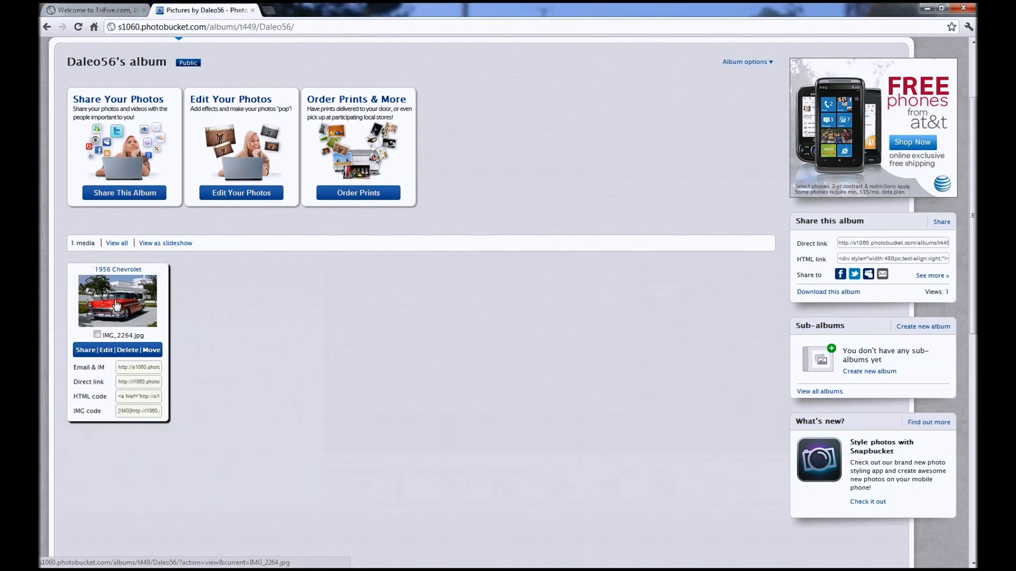
{"action": "left_click", "coordinate": [123, 413]}
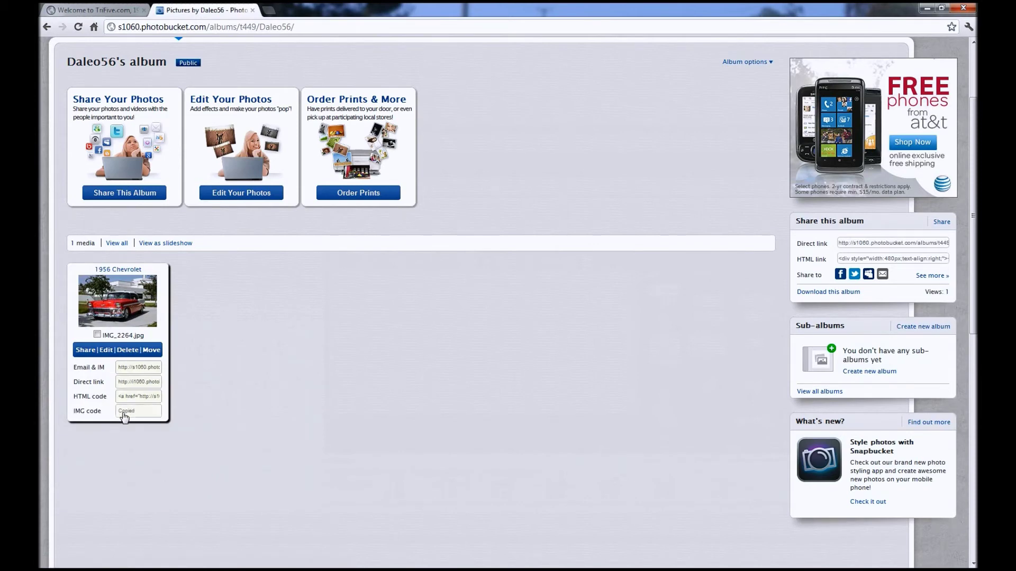
{"action": "left_click", "coordinate": [122, 11]}
{"action": "left_click", "coordinate": [627, 295]}
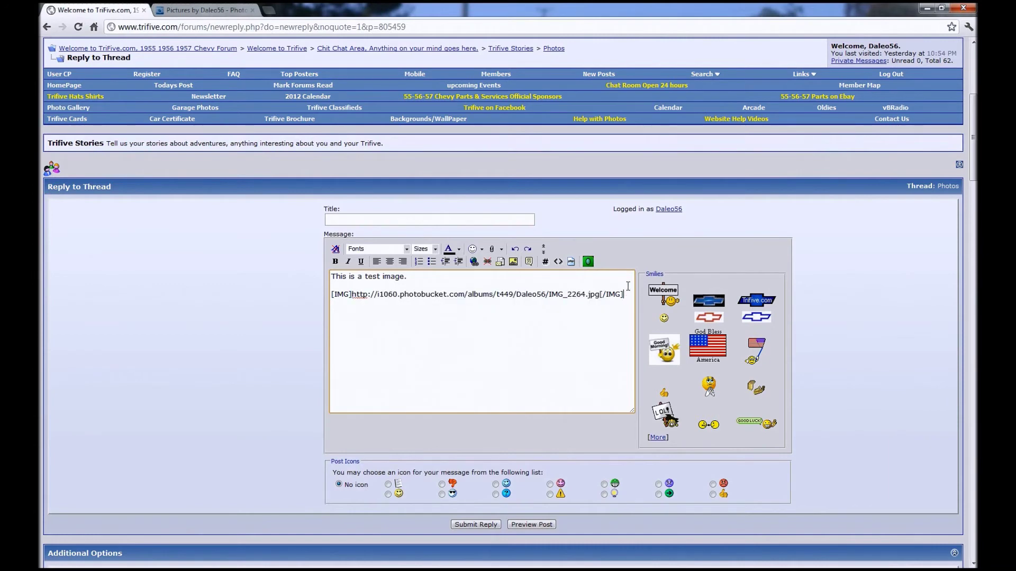
{"action": "type", "text": "[IMG]http://i1060.photobucket.com/albums/t449/Daleo56/IMG_2264.jpg[/IMG]"}
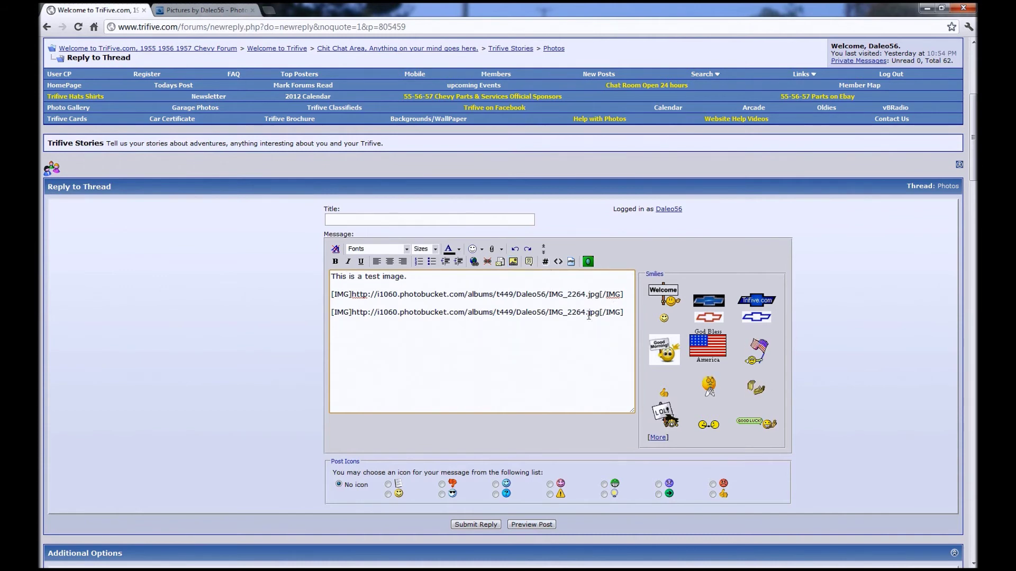
Step: Replace the second image code with the line "Test for video" and submit the reply to the thread
{"action": "left_click_drag", "start_coordinate": [631, 312], "coordinate": [394, 310]}
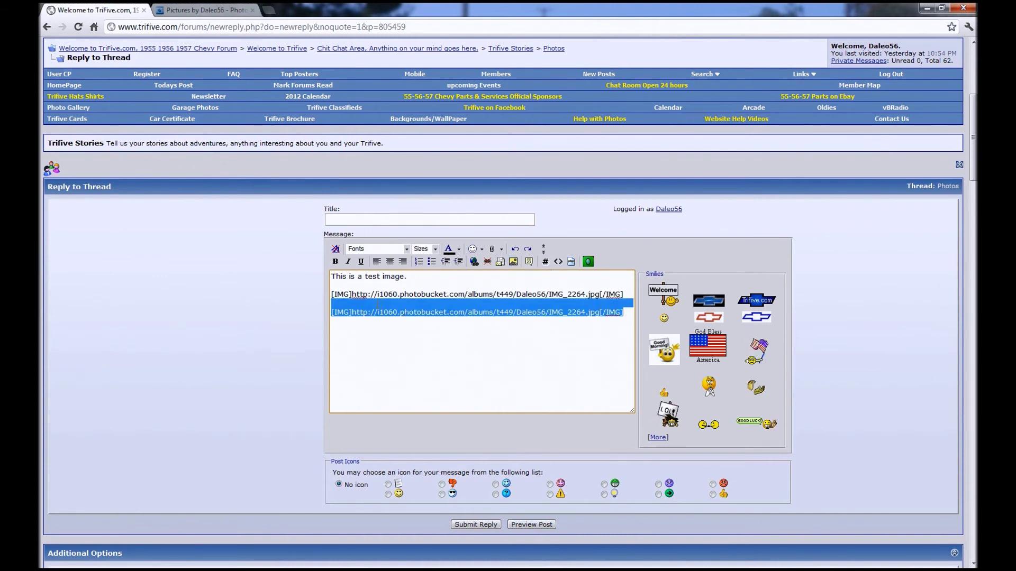
{"action": "key", "text": "BackSpace"}
{"action": "type", "text": "Test for  video"}
{"action": "key", "text": "Left"}
{"action": "key", "text": "Left"}
{"action": "key", "text": "Left"}
{"action": "key", "text": "Left"}
{"action": "key", "text": "Left"}
{"action": "key", "text": "BackSpace"}
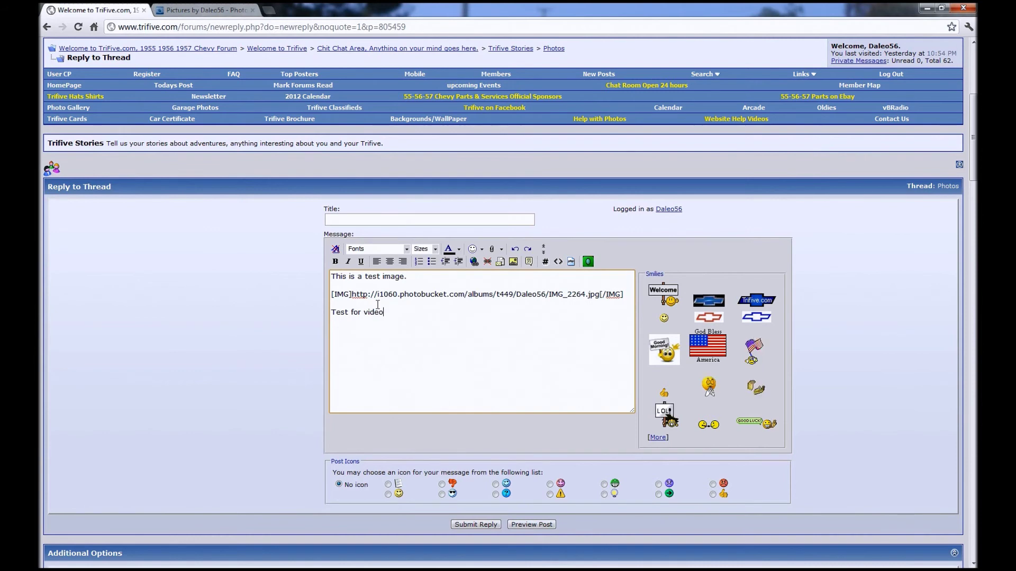
{"action": "left_click", "coordinate": [469, 525]}
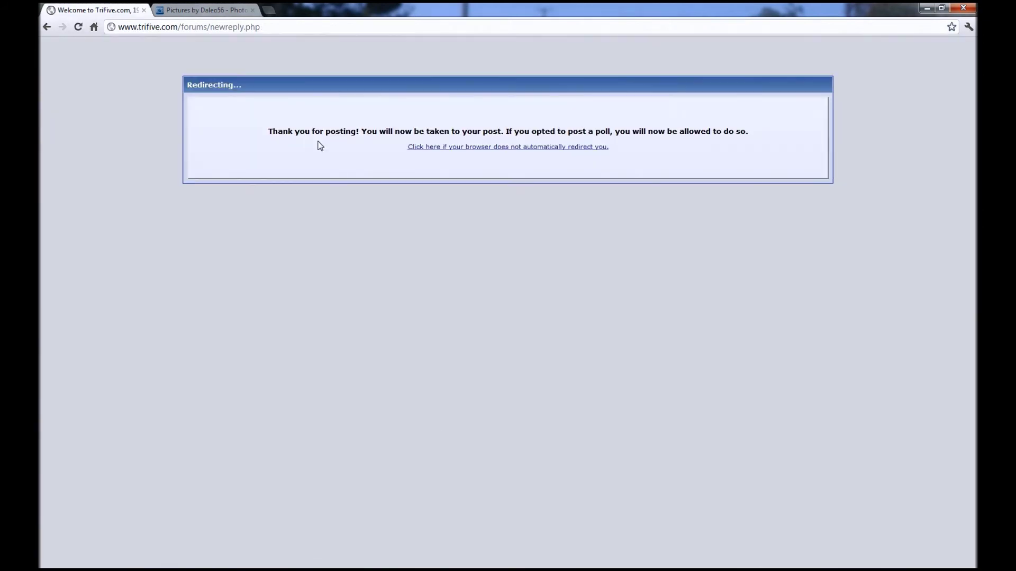
{"action": "left_click", "coordinate": [432, 144]}
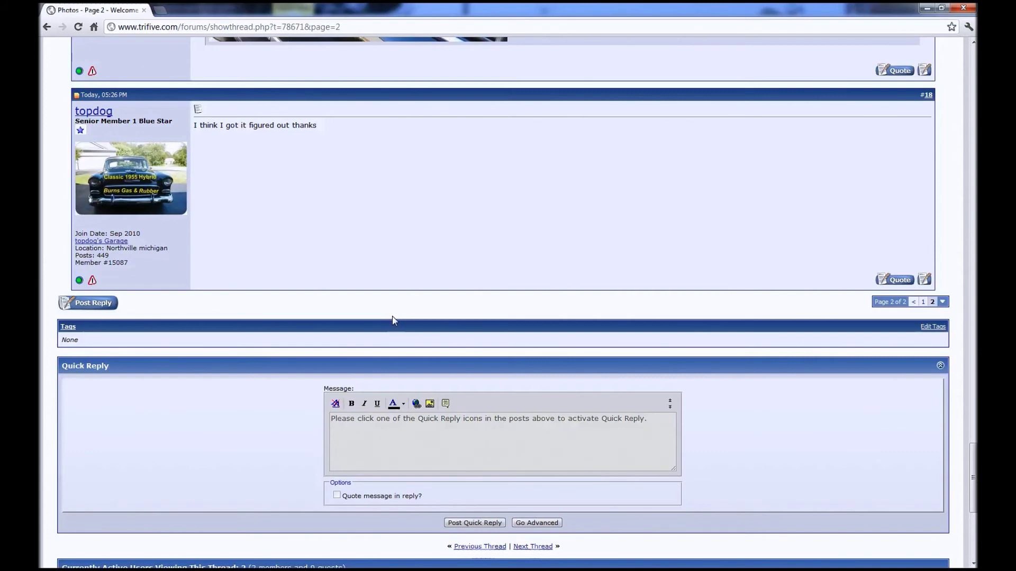
Step: Examine the photos embedded in the thread's posts from #18 back to #14, and return to the last post
{"action": "scroll", "coordinate": [392, 320], "scroll_direction": "up", "scroll_amount": 8}
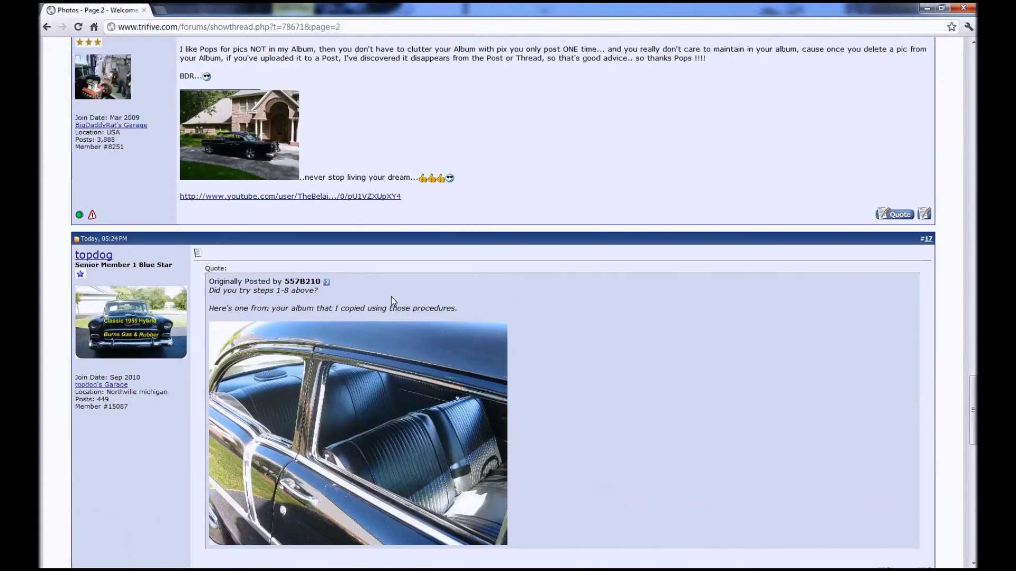
{"action": "scroll", "coordinate": [392, 297], "scroll_direction": "up", "scroll_amount": 6}
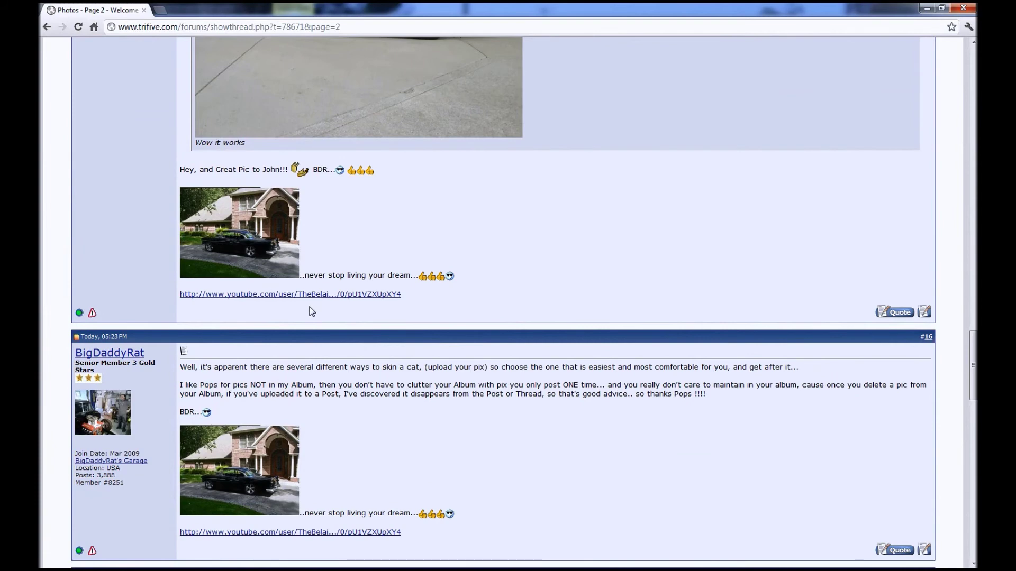
{"action": "scroll", "coordinate": [341, 274], "scroll_direction": "up", "scroll_amount": 5}
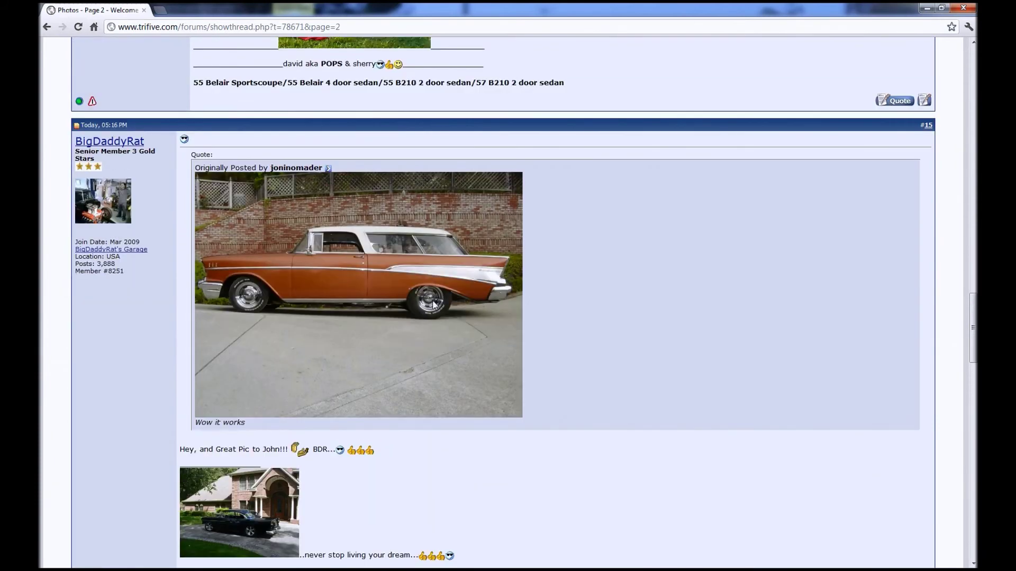
{"action": "scroll", "coordinate": [433, 304], "scroll_direction": "up", "scroll_amount": 9}
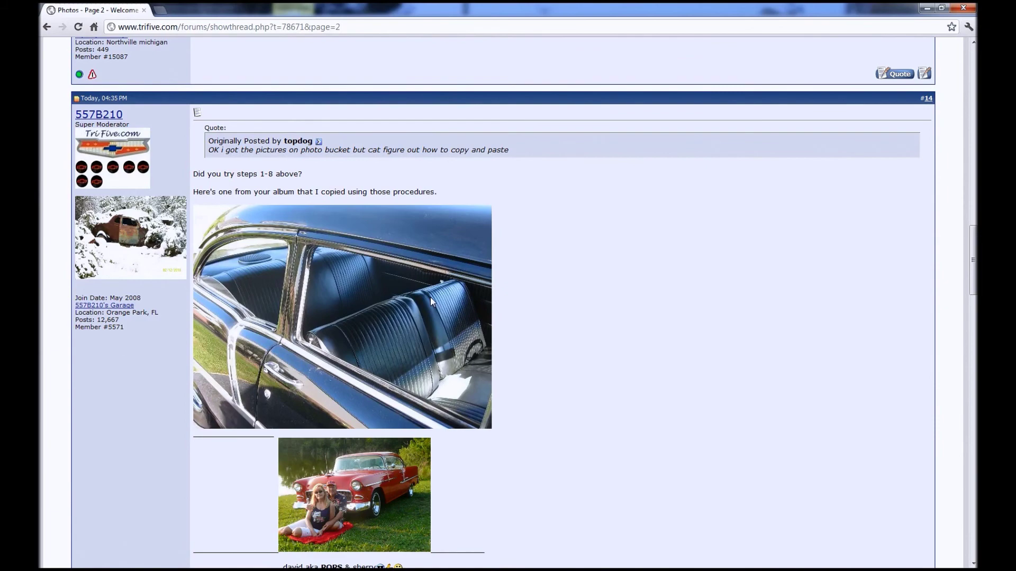
{"action": "scroll", "coordinate": [431, 298], "scroll_direction": "down", "scroll_amount": 8}
{"action": "scroll", "coordinate": [429, 298], "scroll_direction": "down", "scroll_amount": 5}
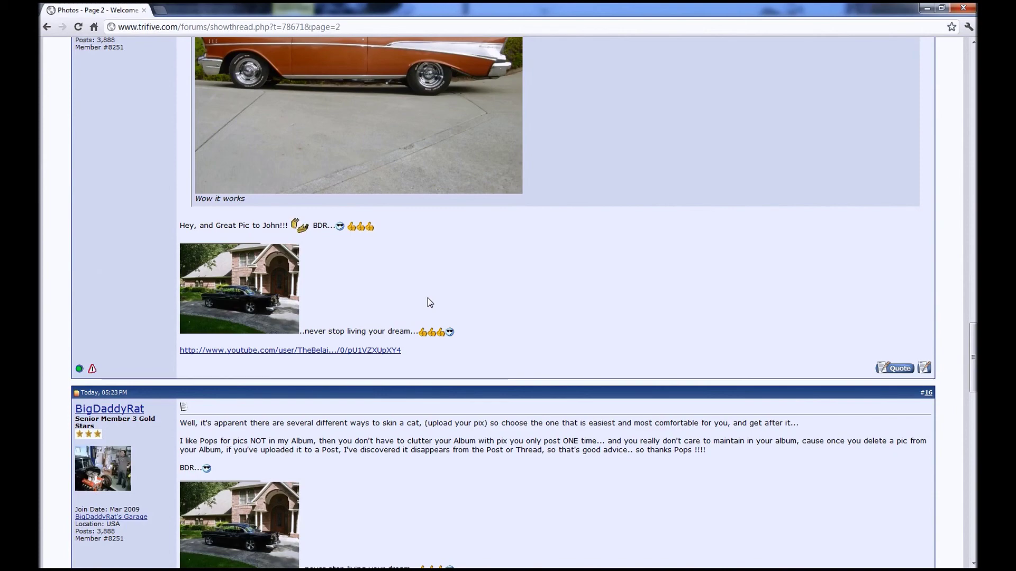
{"action": "scroll", "coordinate": [427, 298], "scroll_direction": "down", "scroll_amount": 5}
{"action": "scroll", "coordinate": [424, 301], "scroll_direction": "down", "scroll_amount": 6}
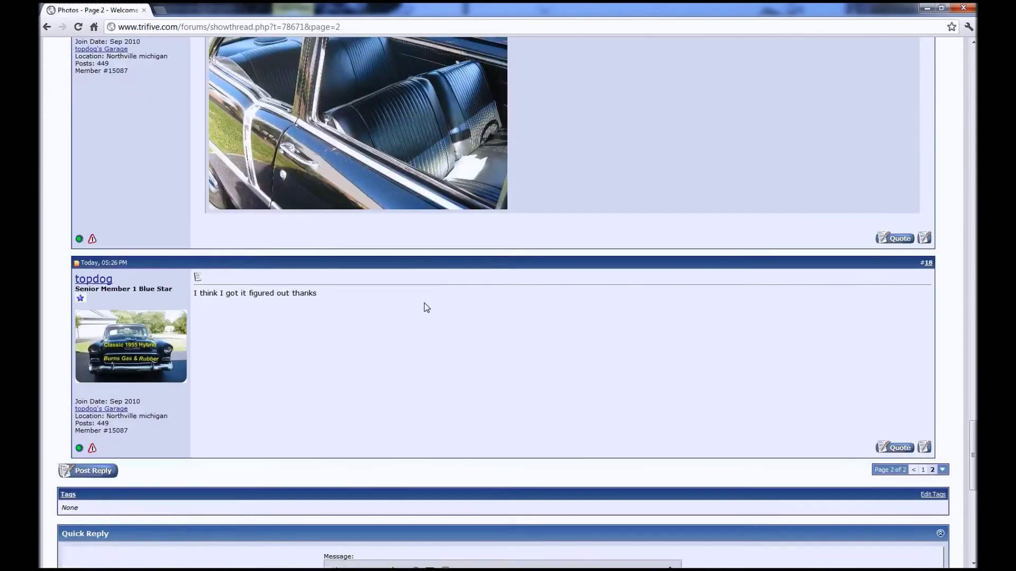